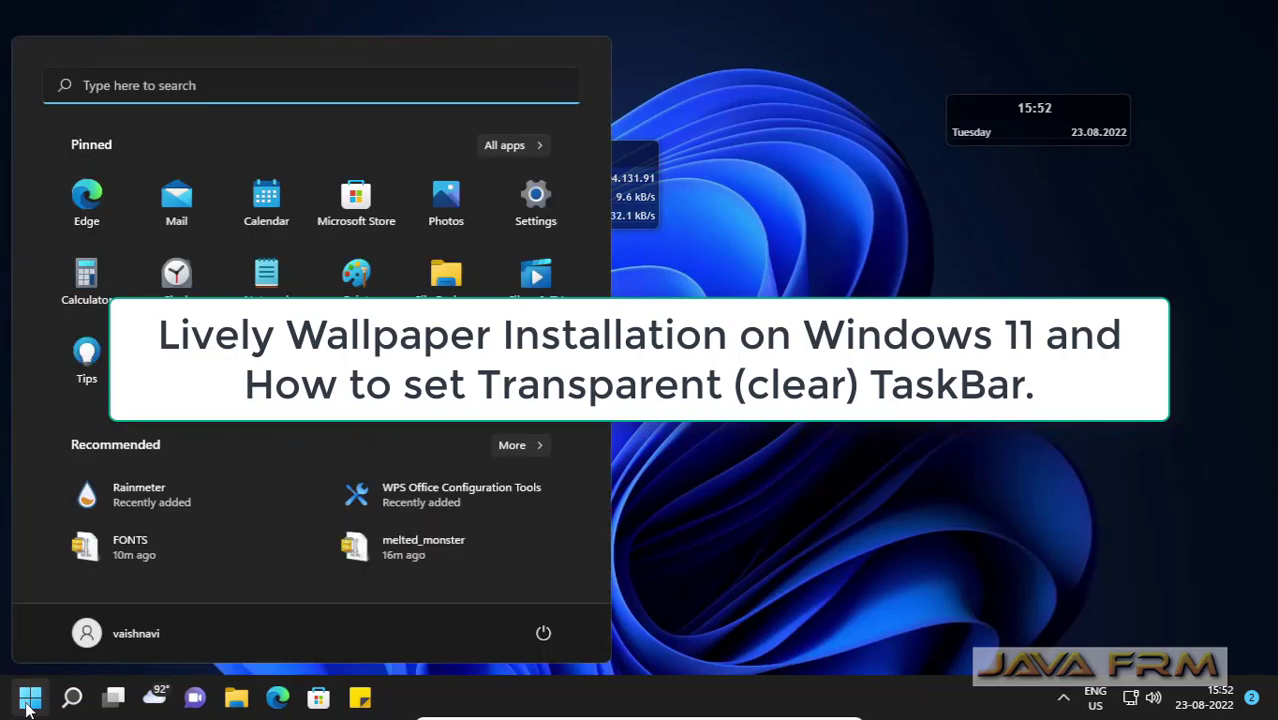
# Search Microsoft Store for "lively" and open the Lively Wallpaper app page
pyautogui.click(362, 208)
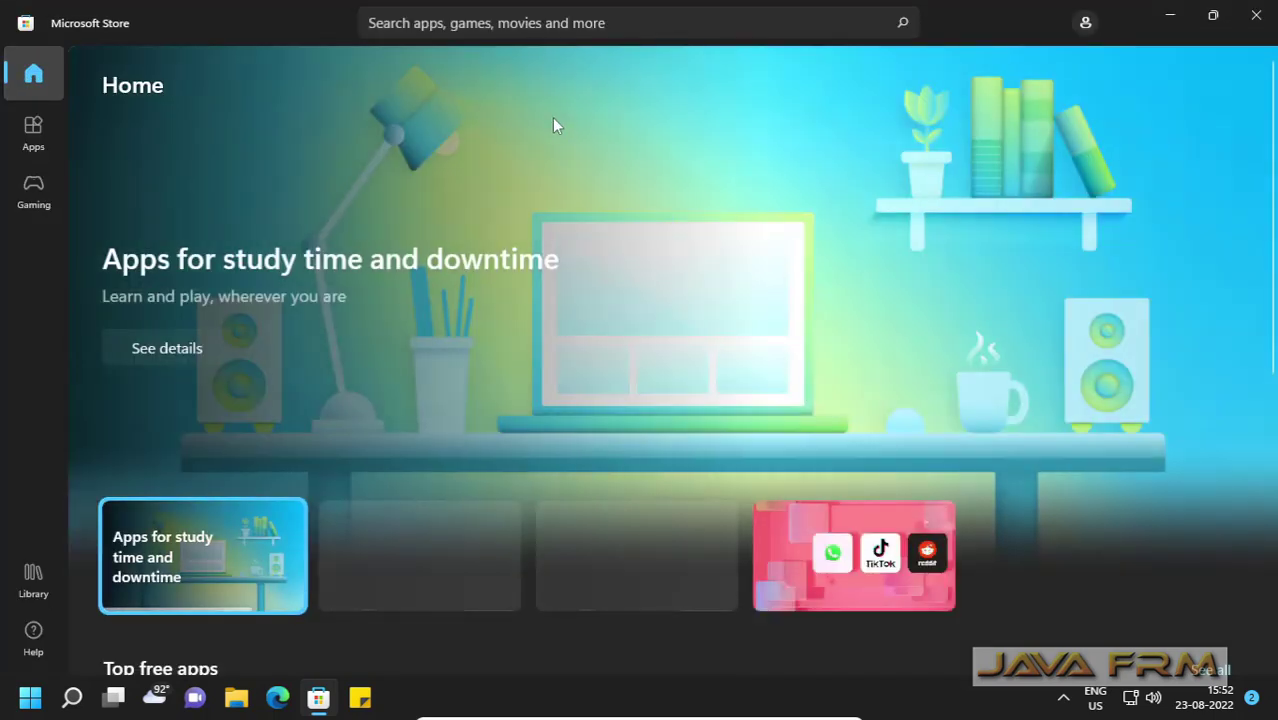
pyautogui.click(481, 28)
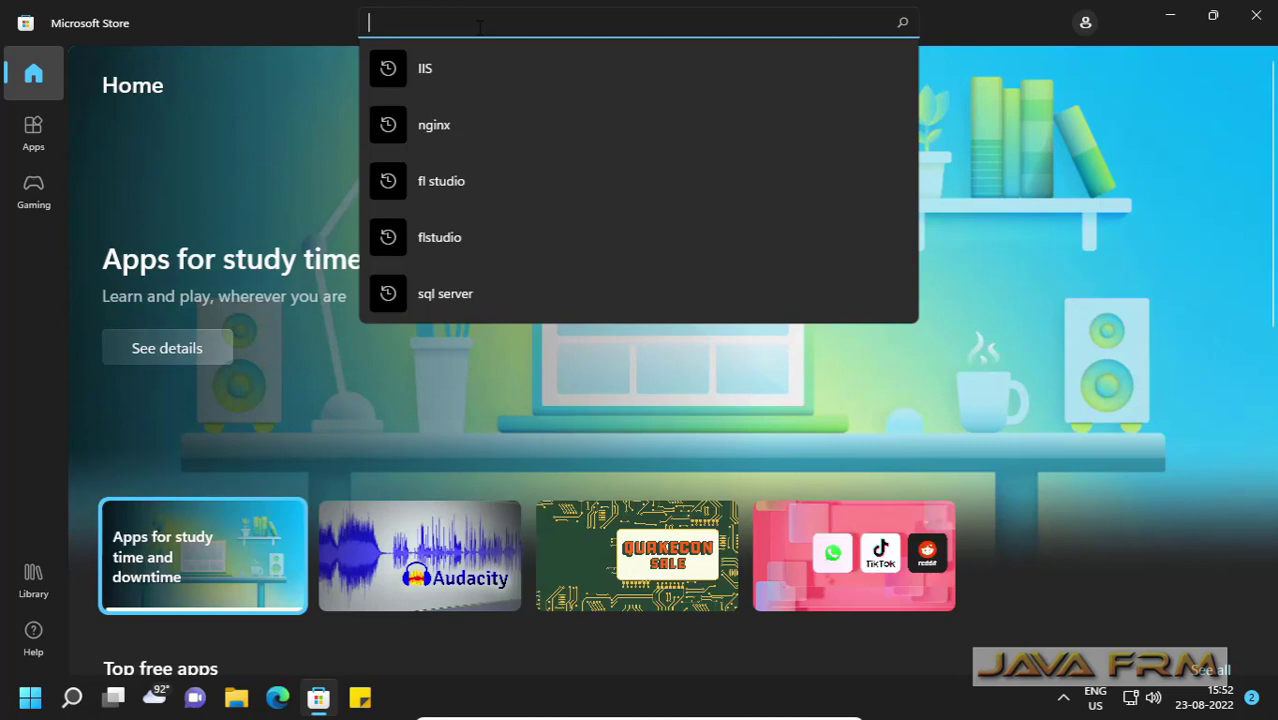
pyautogui.write('lively')
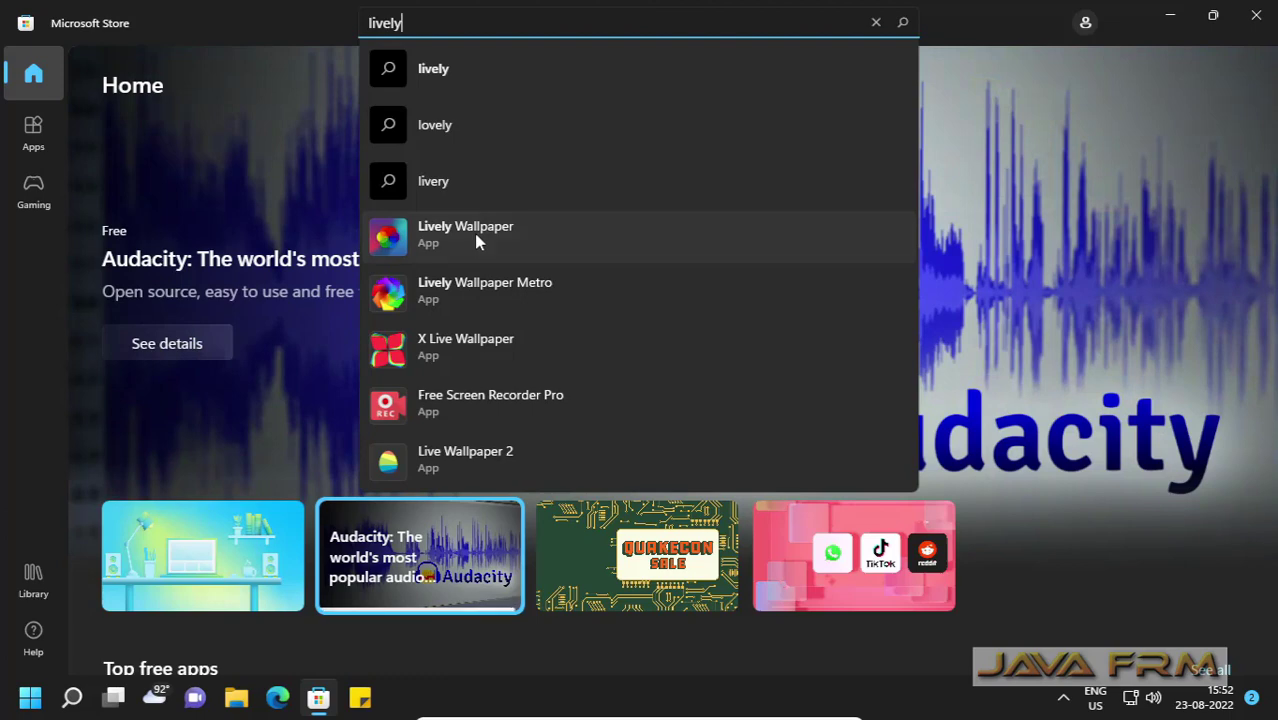
pyautogui.click(474, 233)
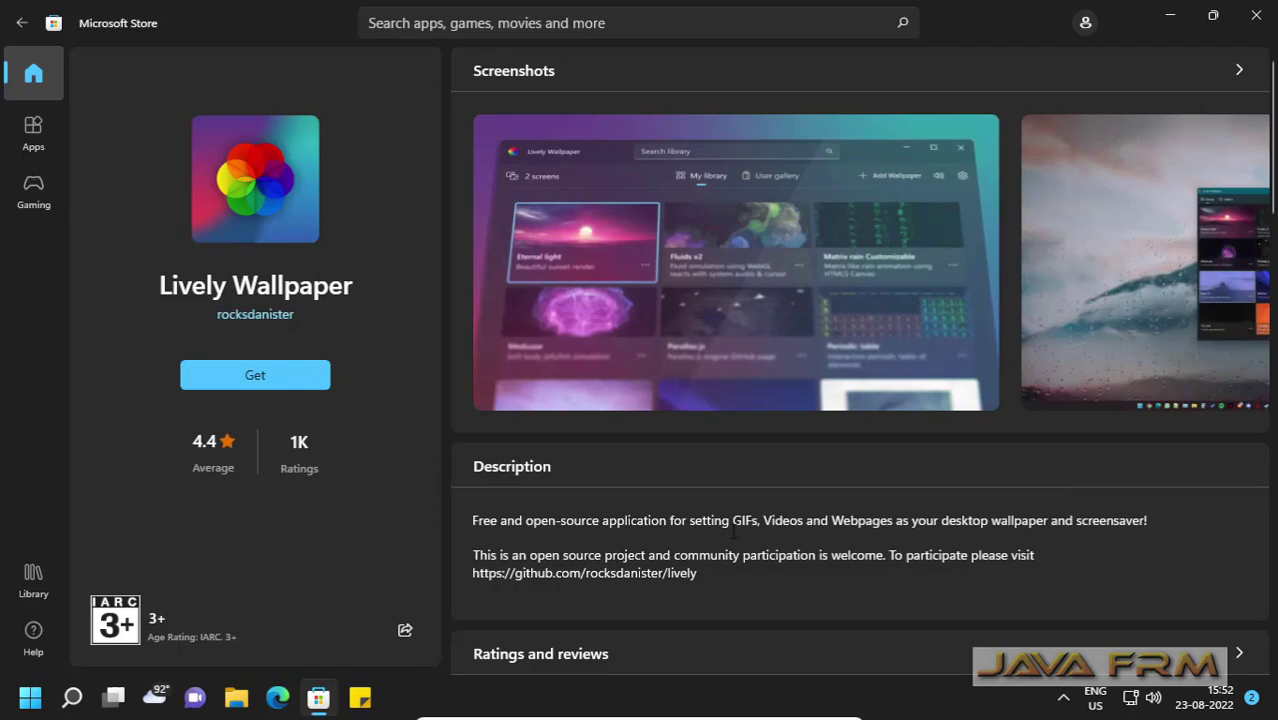
# Install Lively Wallpaper from its store page and launch it, with the Store window minimized
pyautogui.scroll(-10, 733, 535)
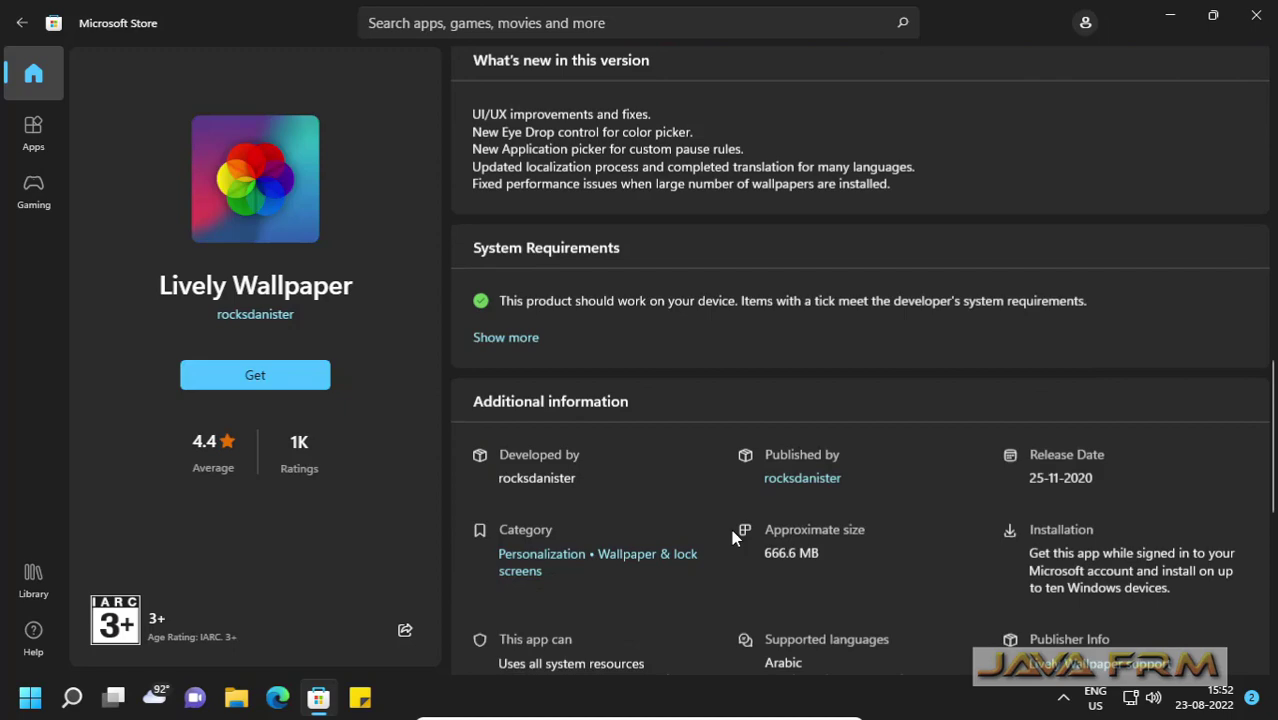
pyautogui.scroll(-4, 731, 535)
pyautogui.click(255, 377)
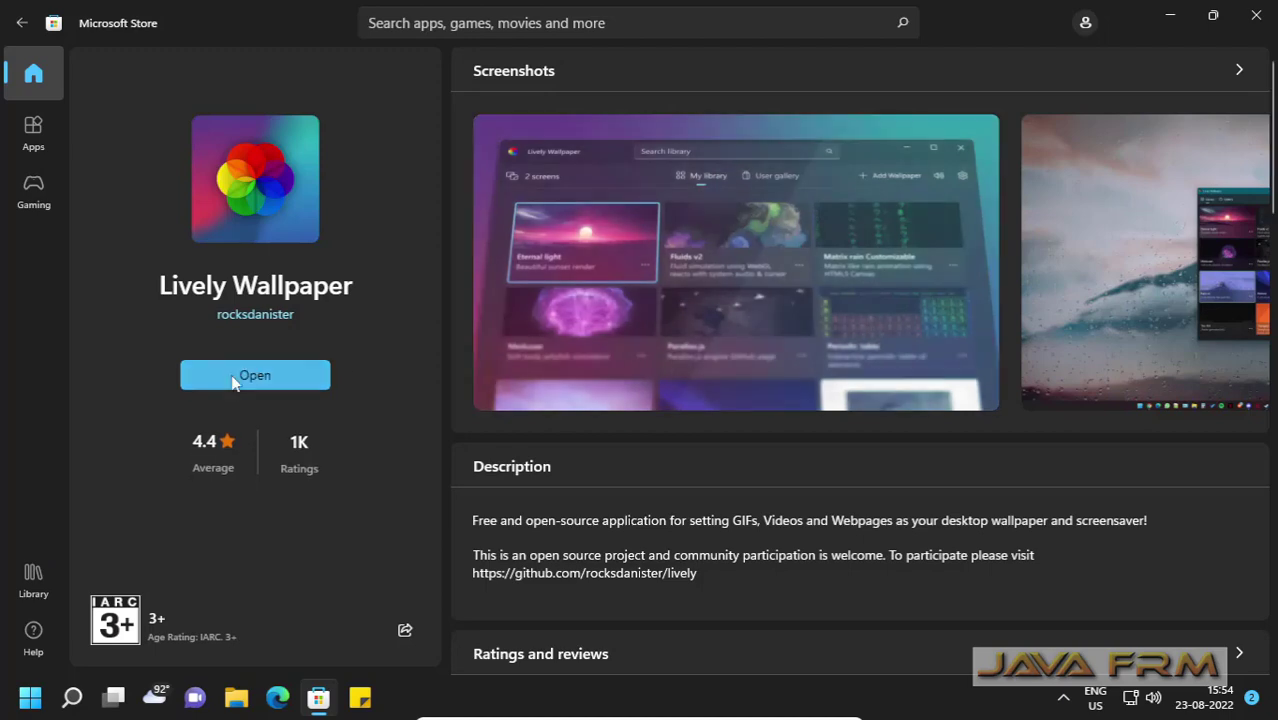
pyautogui.click(241, 385)
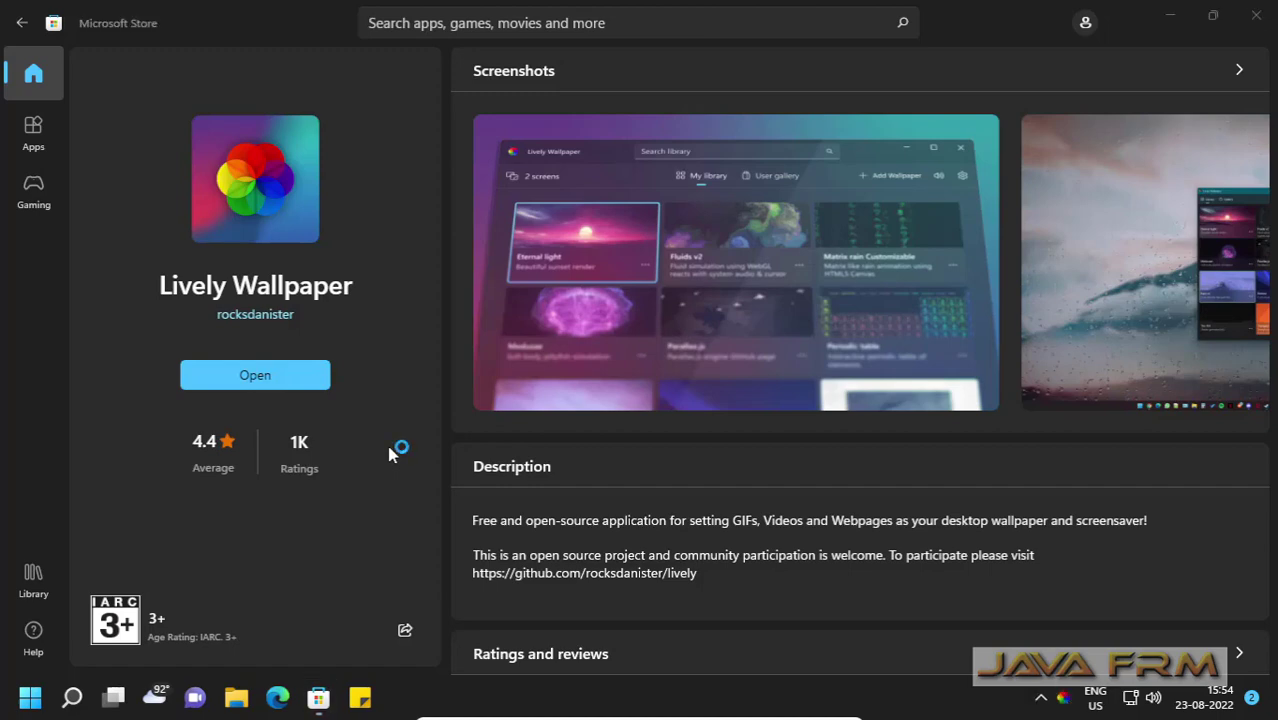
pyautogui.click(1170, 22)
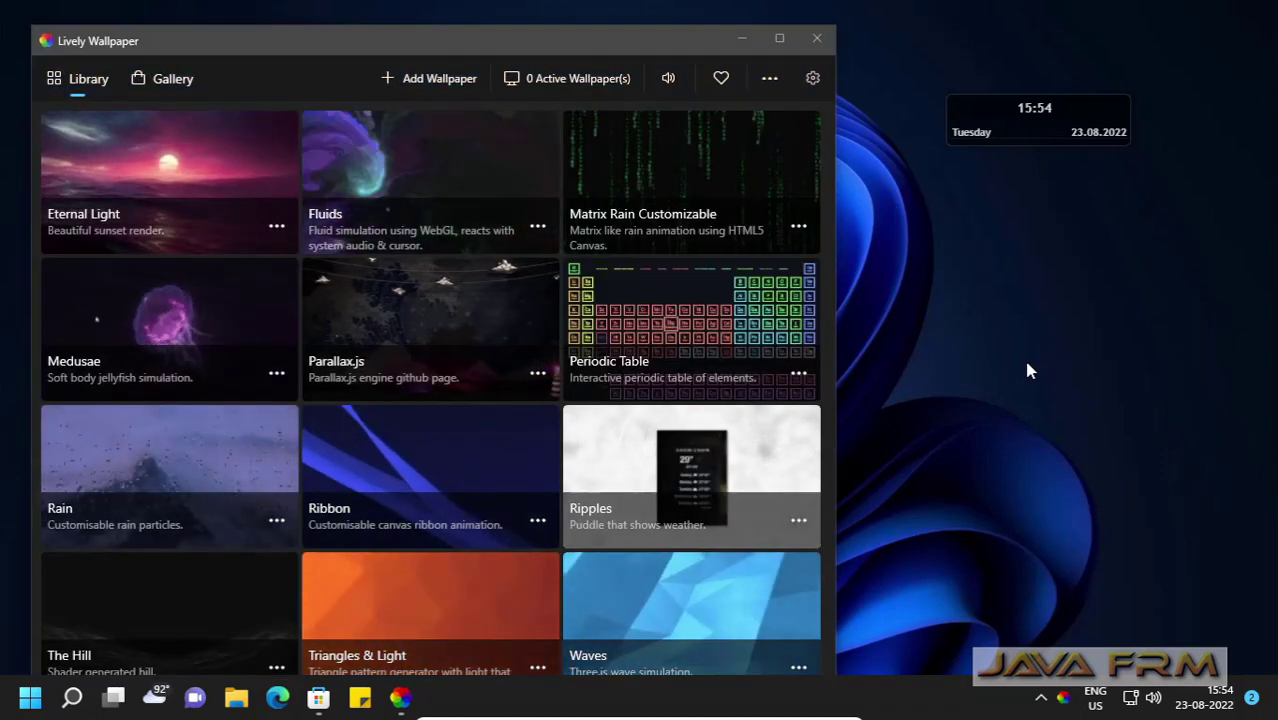
# Set the Taskbar Theme to Clear in Lively Wallpaper's system settings
pyautogui.click(813, 80)
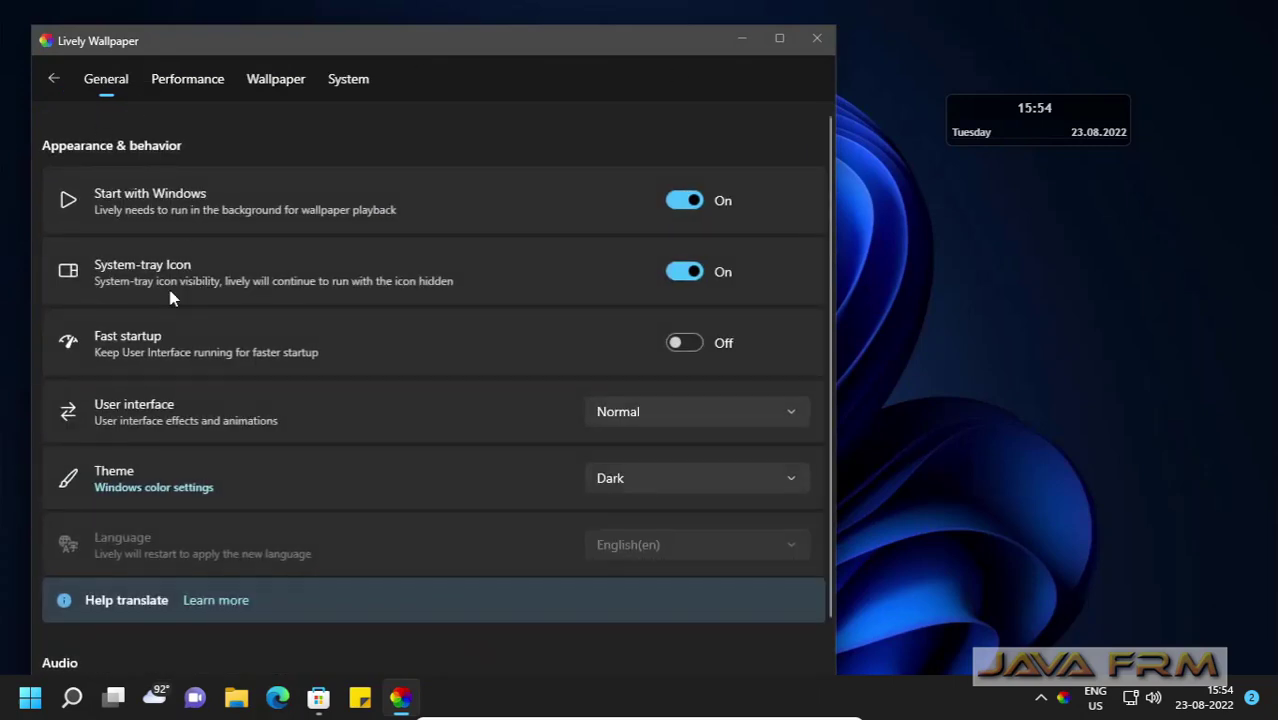
pyautogui.scroll(-2, 258, 441)
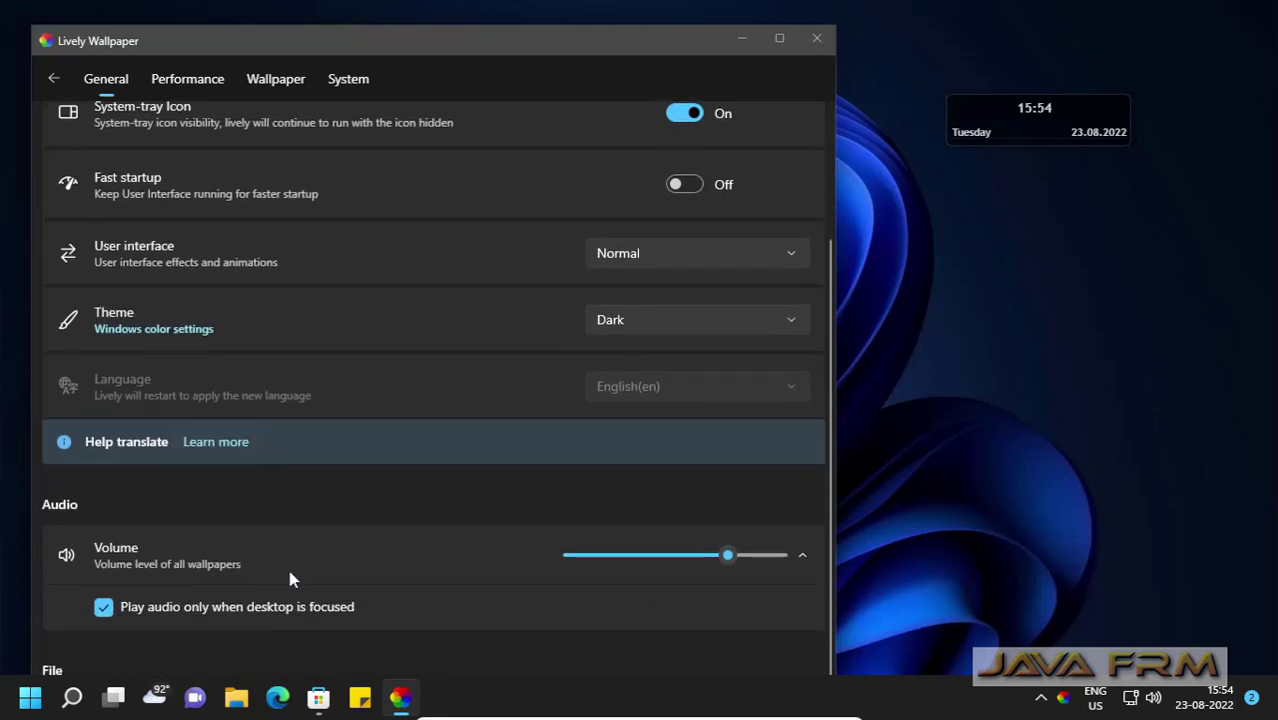
pyautogui.scroll(2, 289, 574)
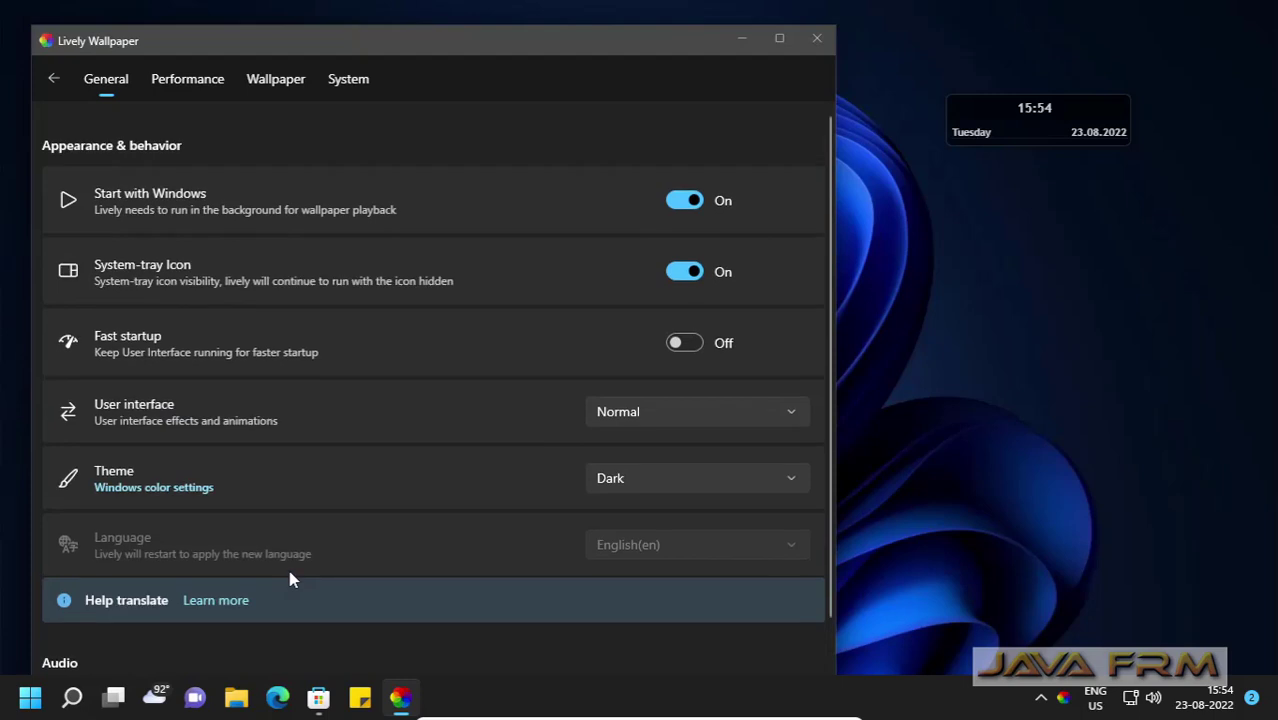
pyautogui.click(276, 79)
pyautogui.click(350, 82)
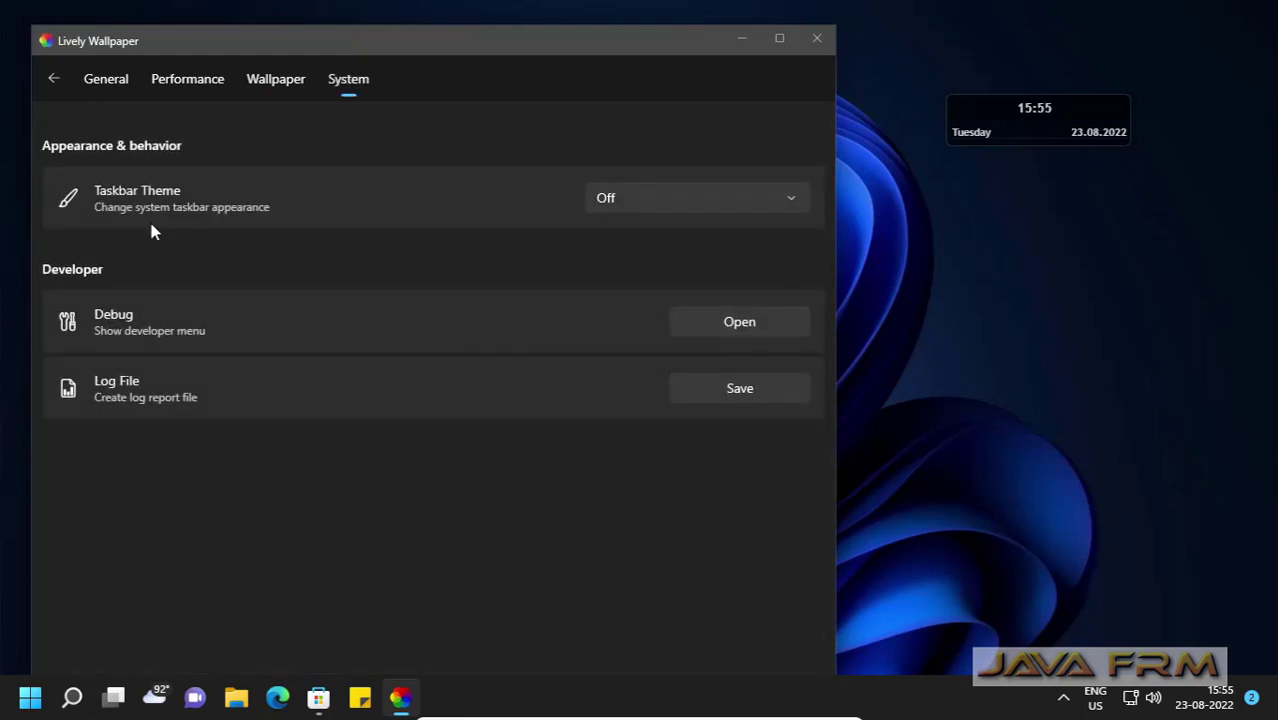
pyautogui.click(796, 200)
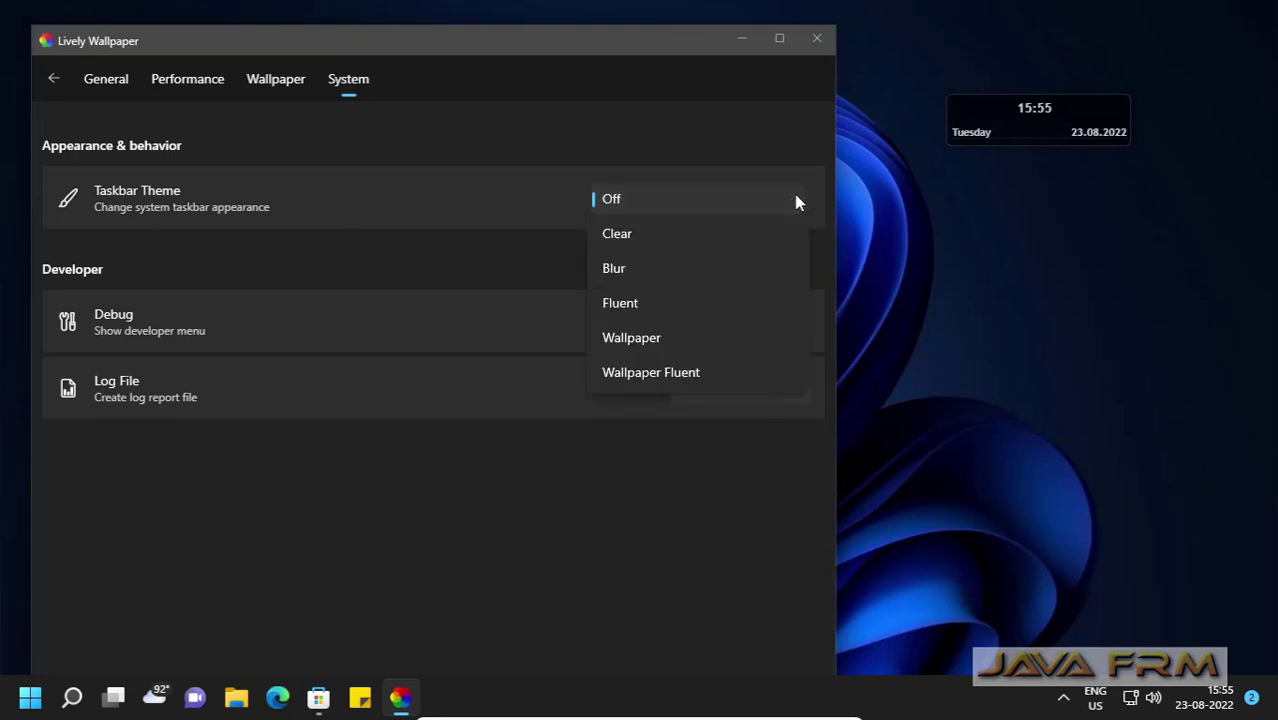
pyautogui.click(632, 240)
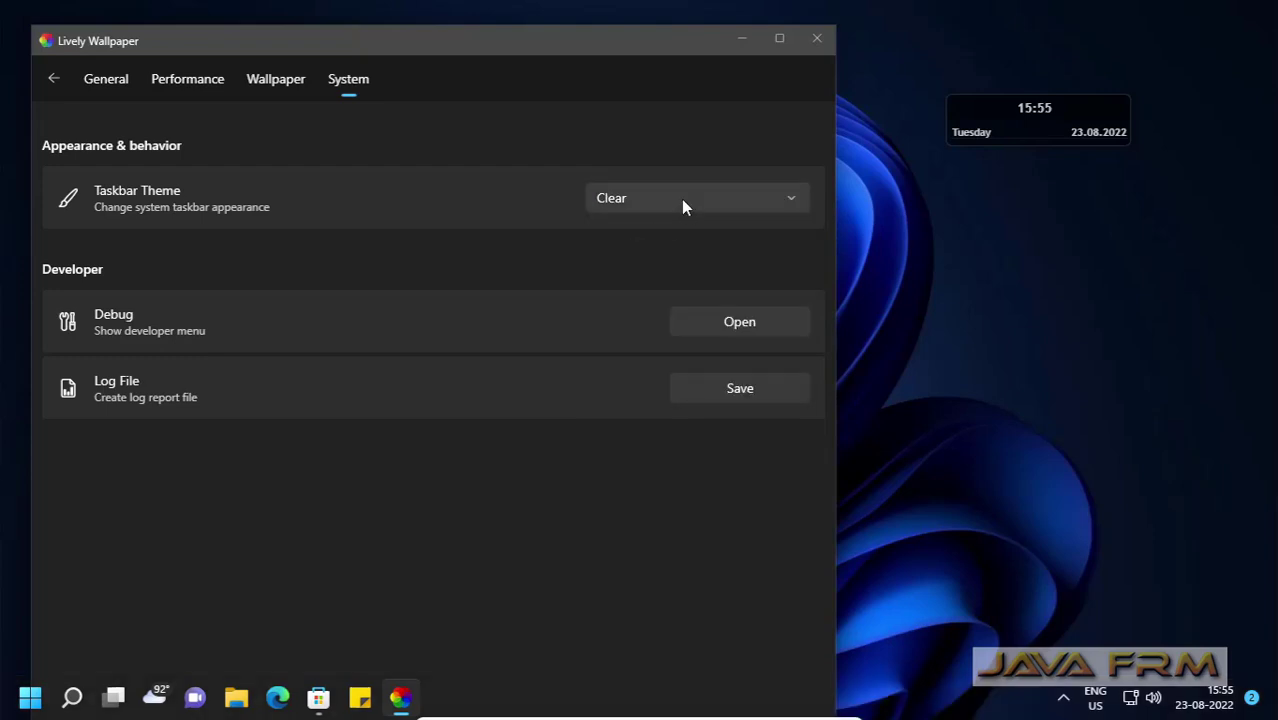
# Try the Blur, Fluent, Wallpaper and Wallpaper Fluent taskbar themes, and return the theme to Clear
pyautogui.click(682, 202)
pyautogui.click(621, 238)
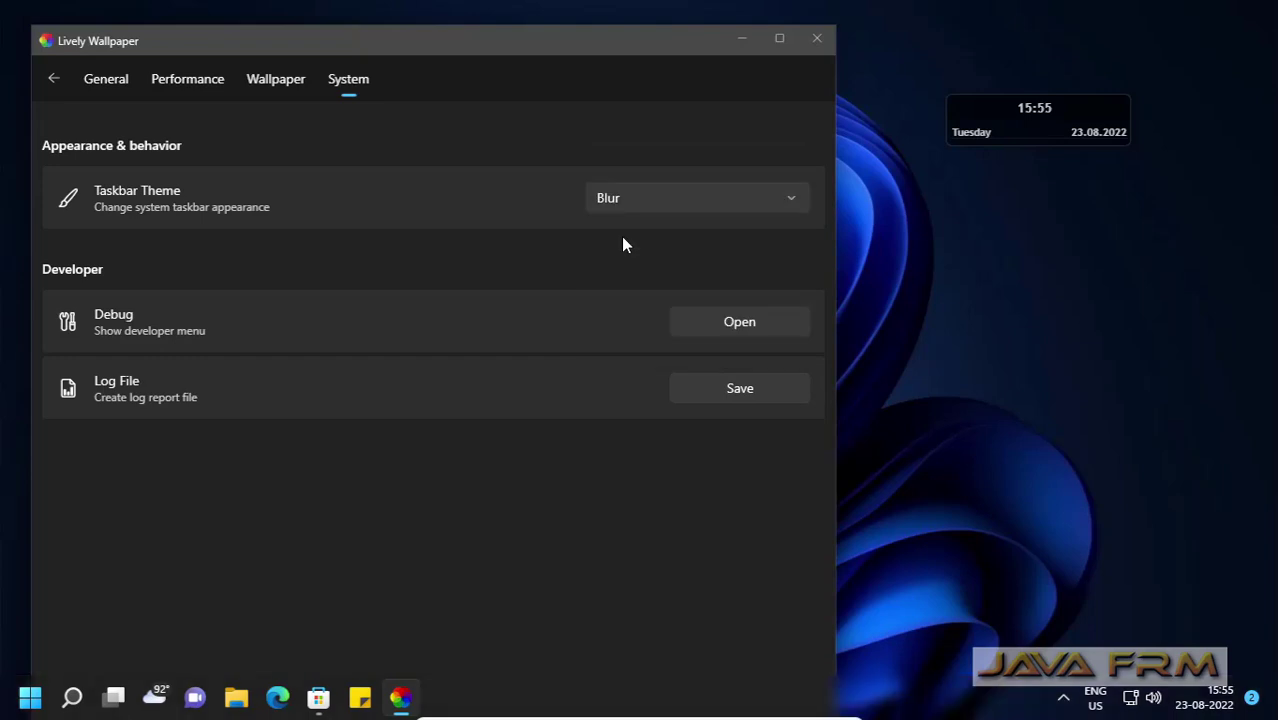
pyautogui.click(663, 200)
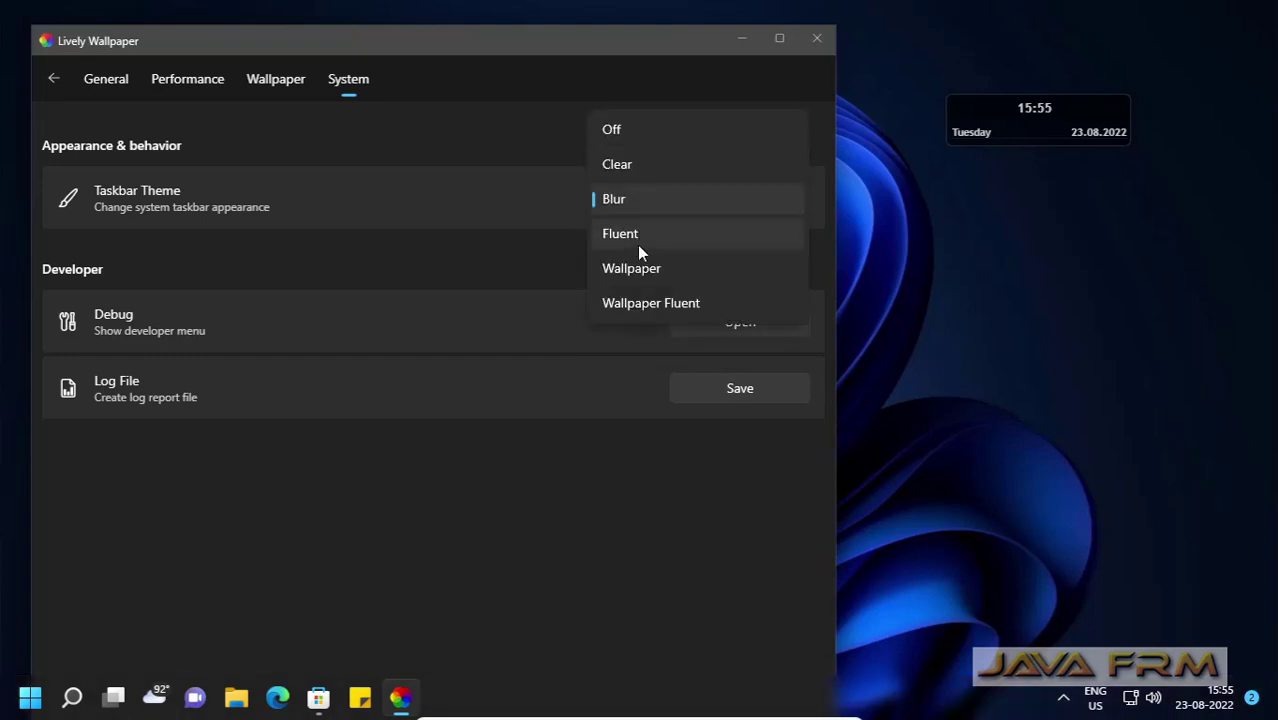
pyautogui.click(639, 252)
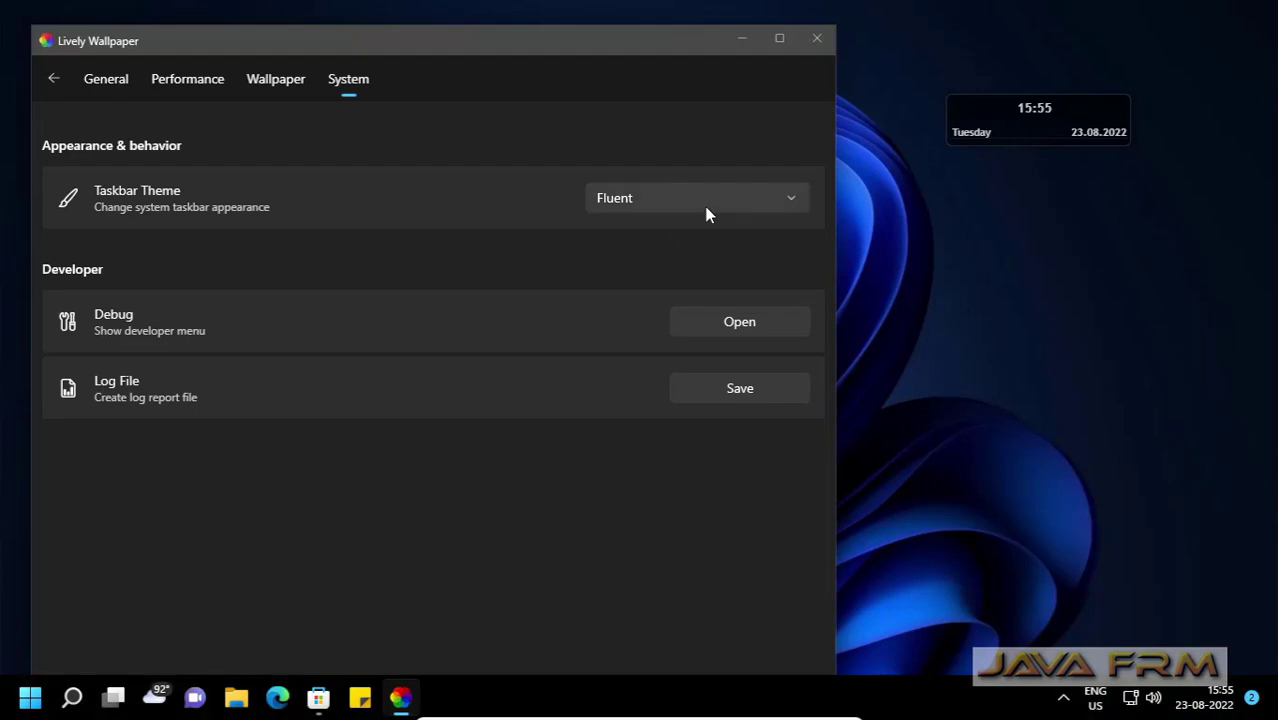
pyautogui.click(706, 213)
pyautogui.click(660, 238)
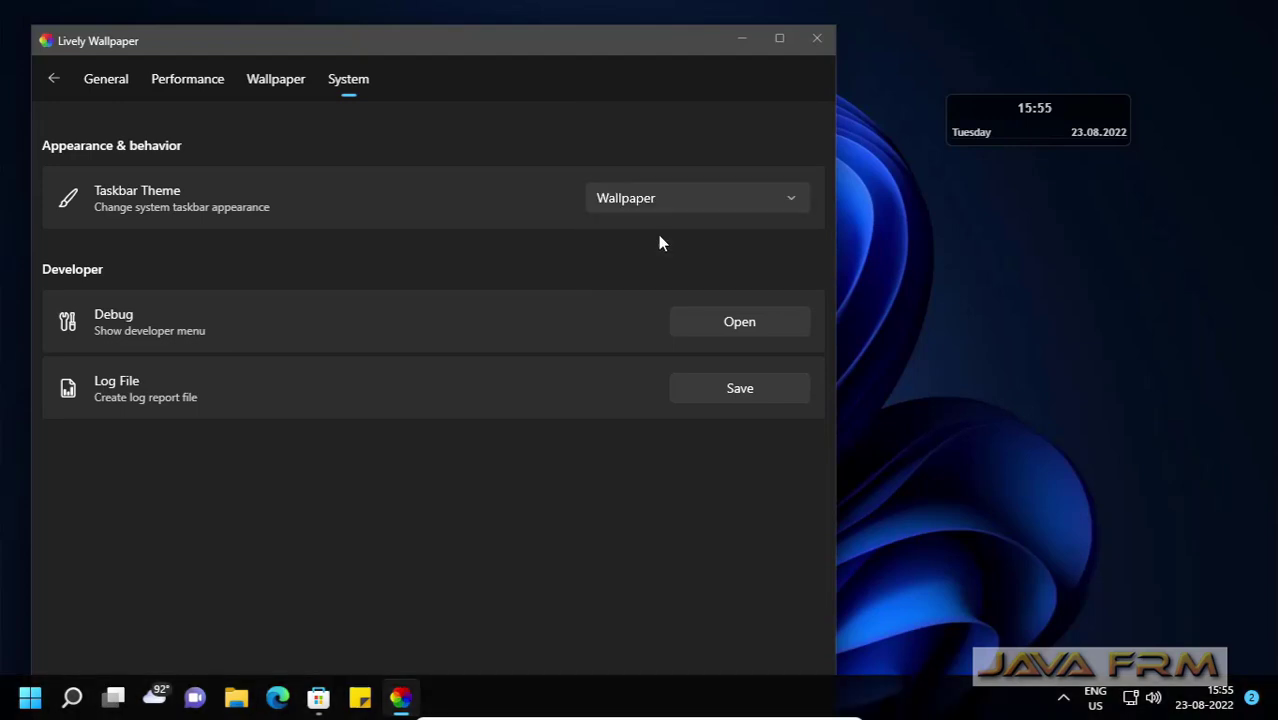
pyautogui.click(690, 200)
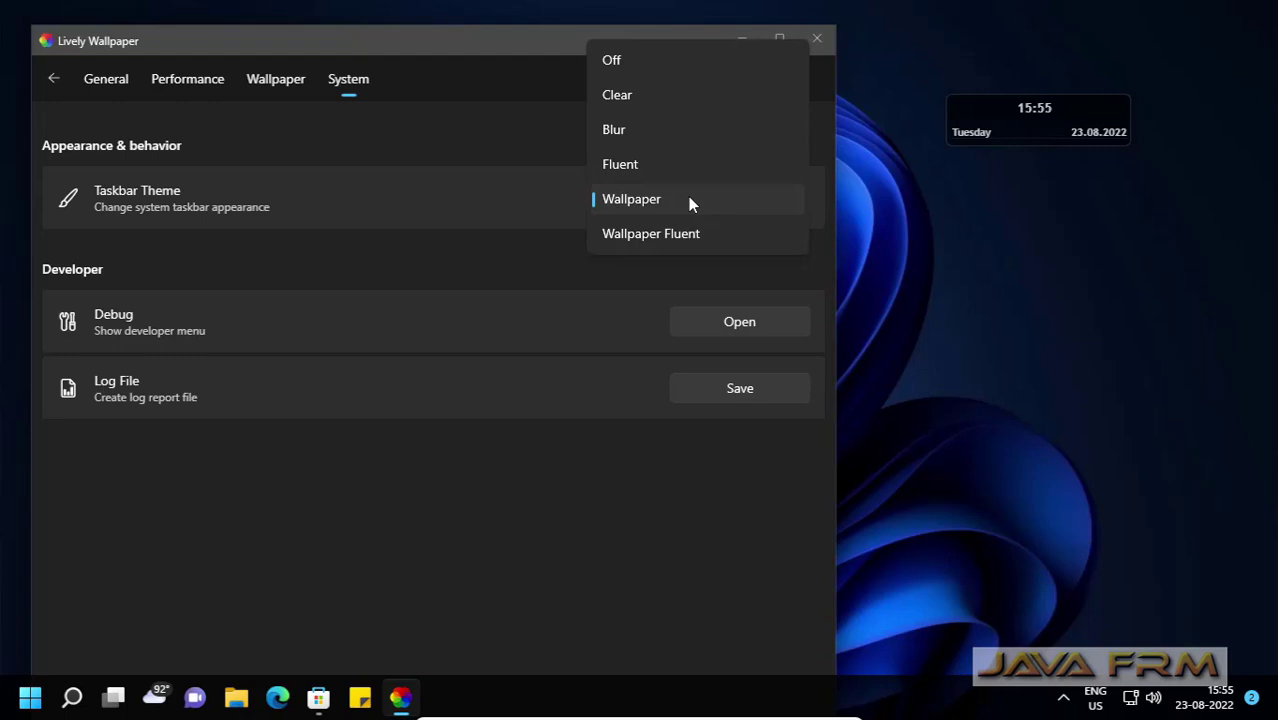
pyautogui.click(680, 238)
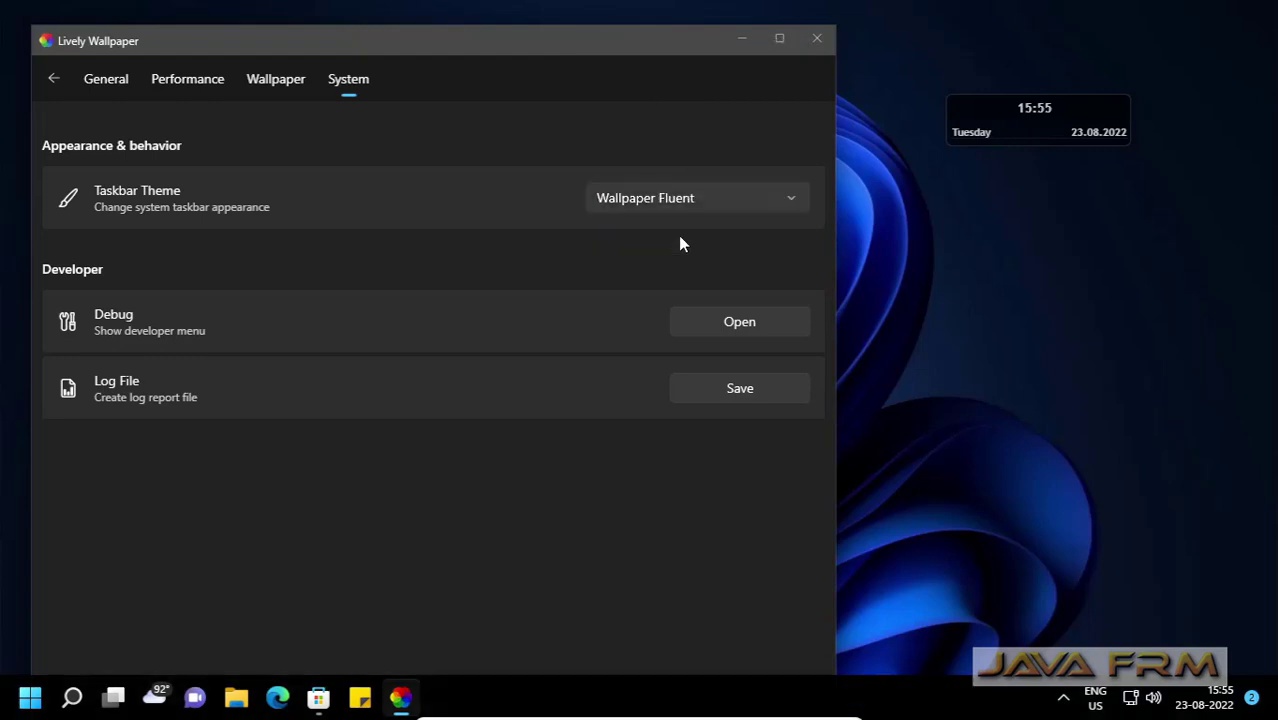
pyautogui.click(678, 199)
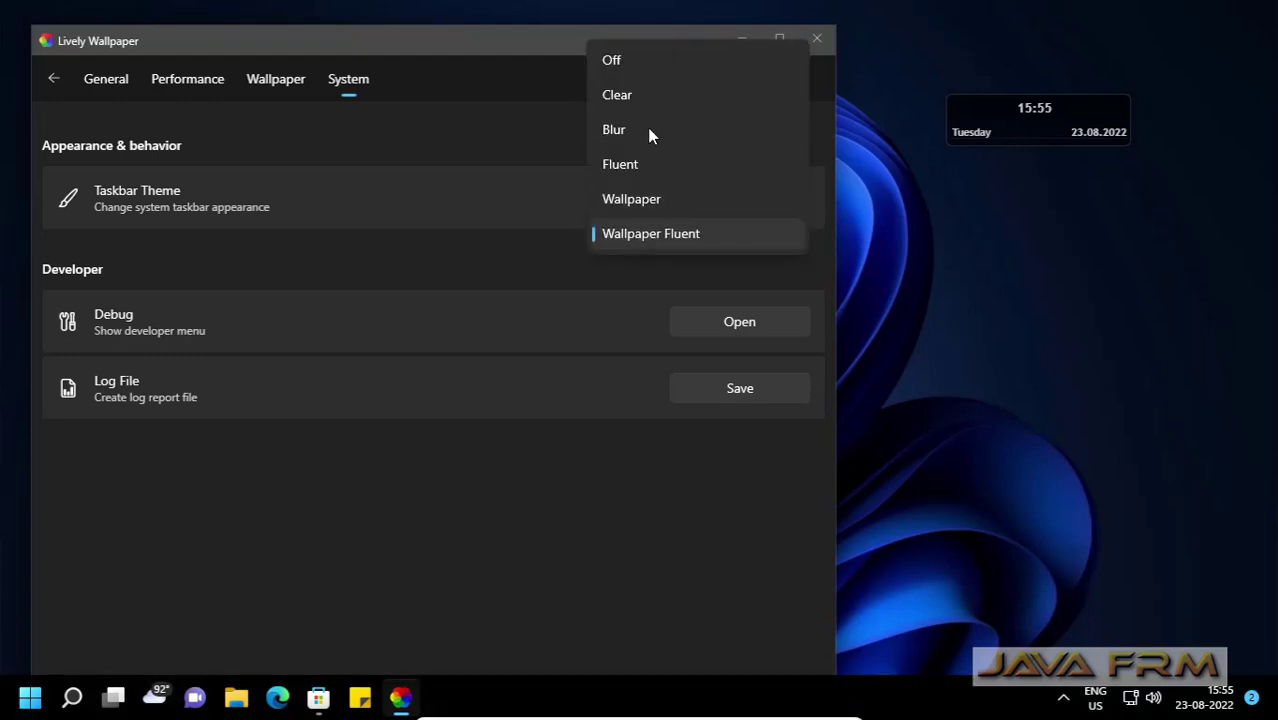
pyautogui.click(641, 96)
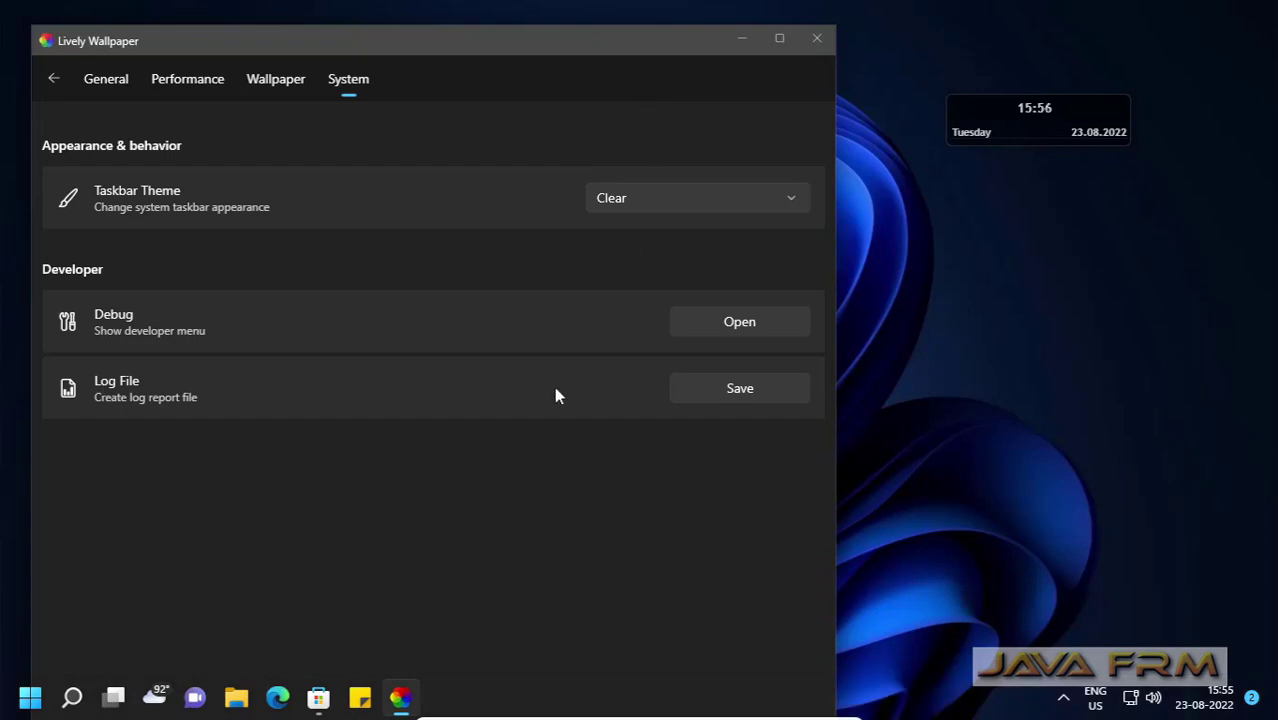
# Apply the Ribbon wallpaper from the library and dismiss the Control Panel tip
pyautogui.click(268, 80)
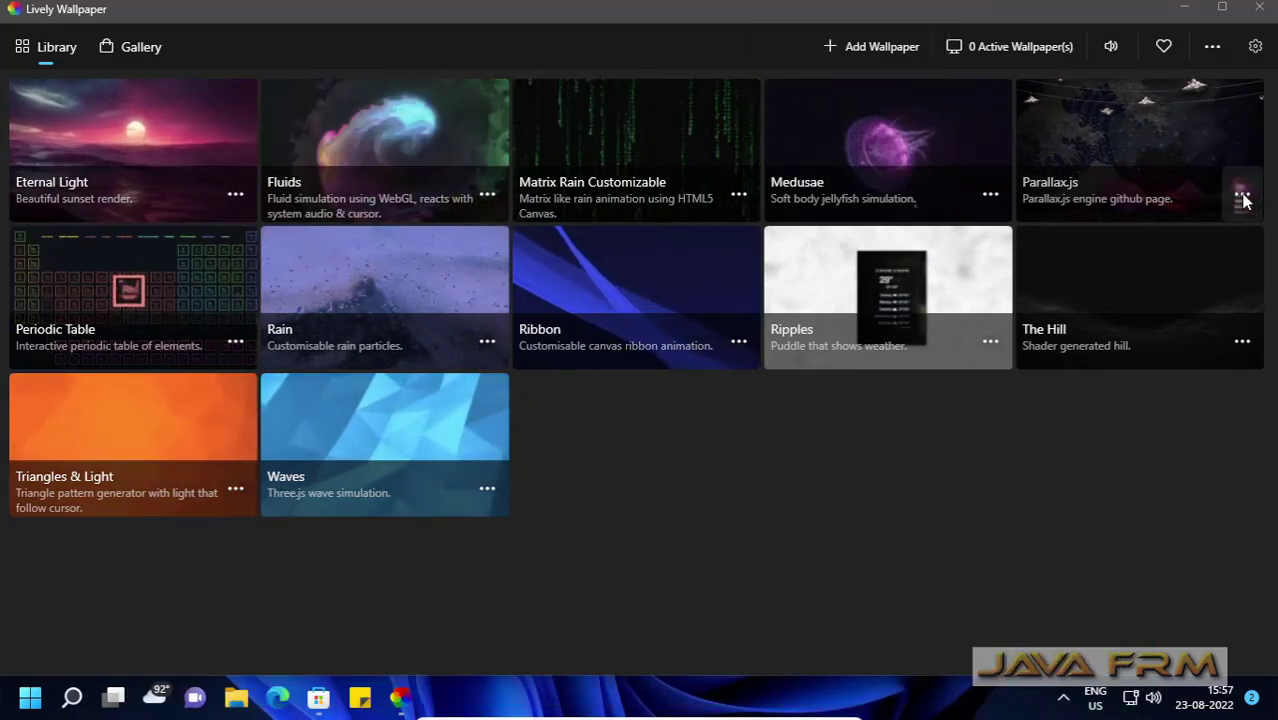
pyautogui.doubleClick(601, 279)
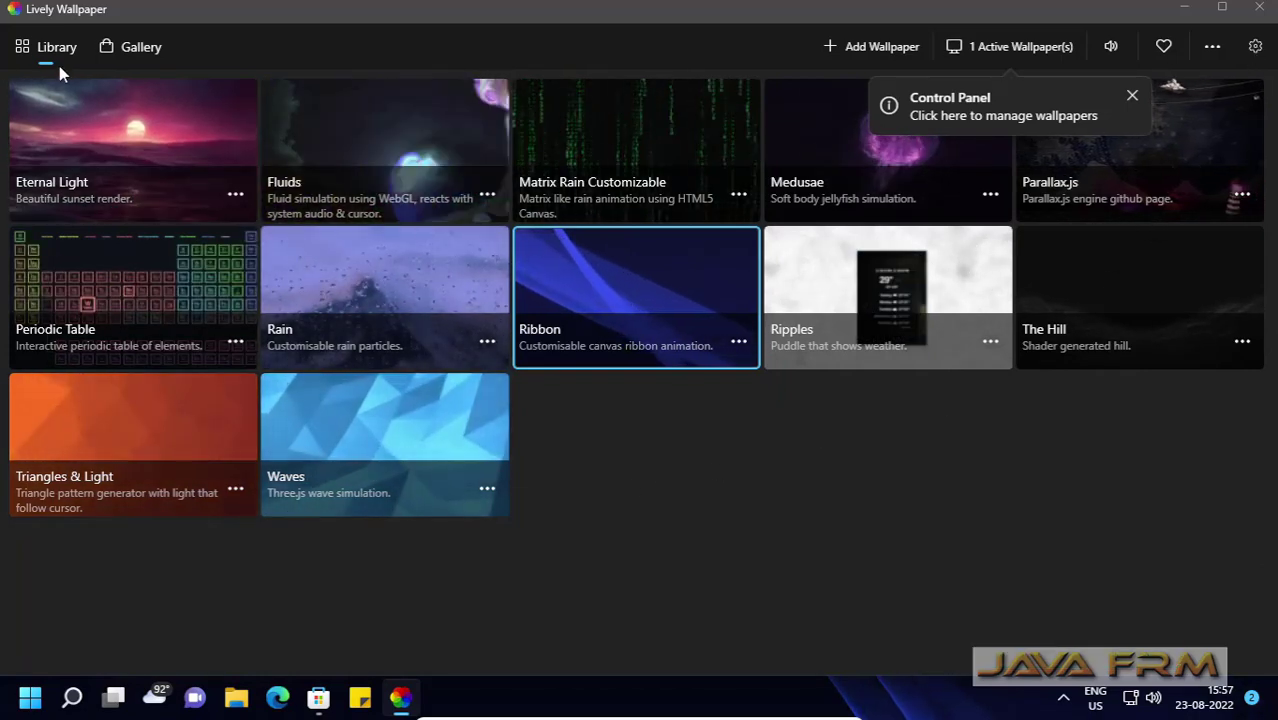
pyautogui.click(115, 52)
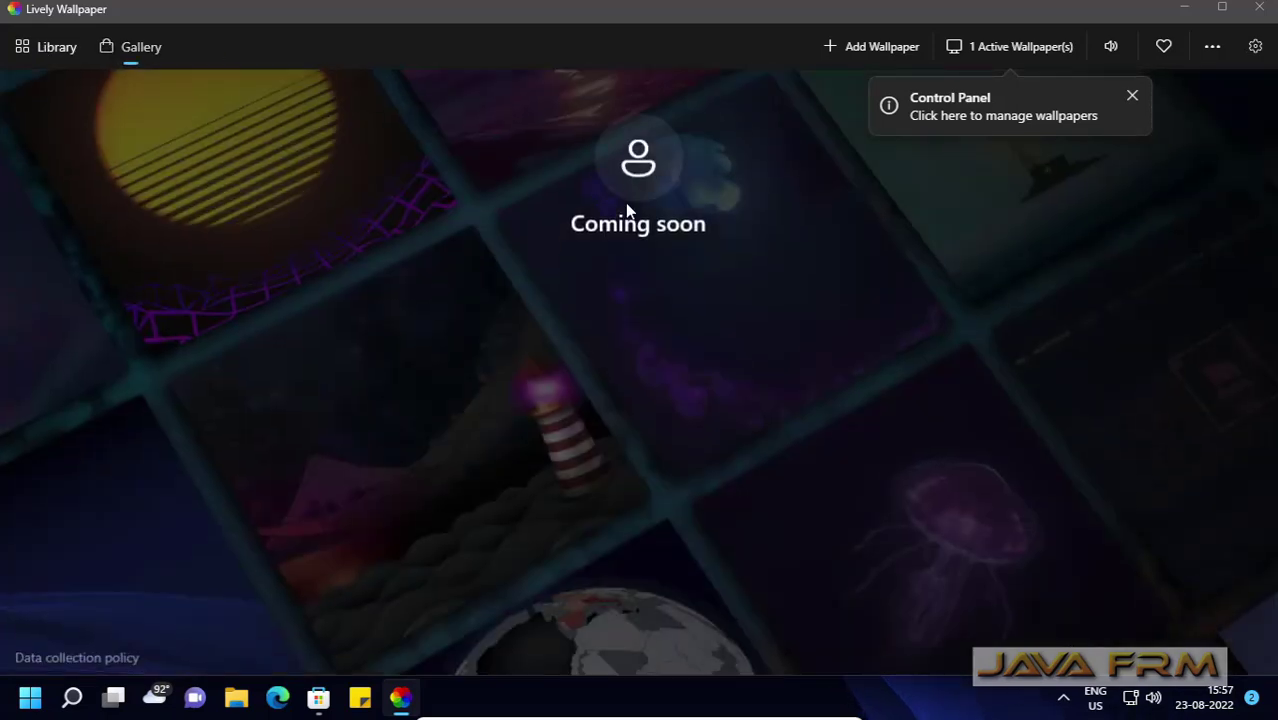
pyautogui.click(1133, 97)
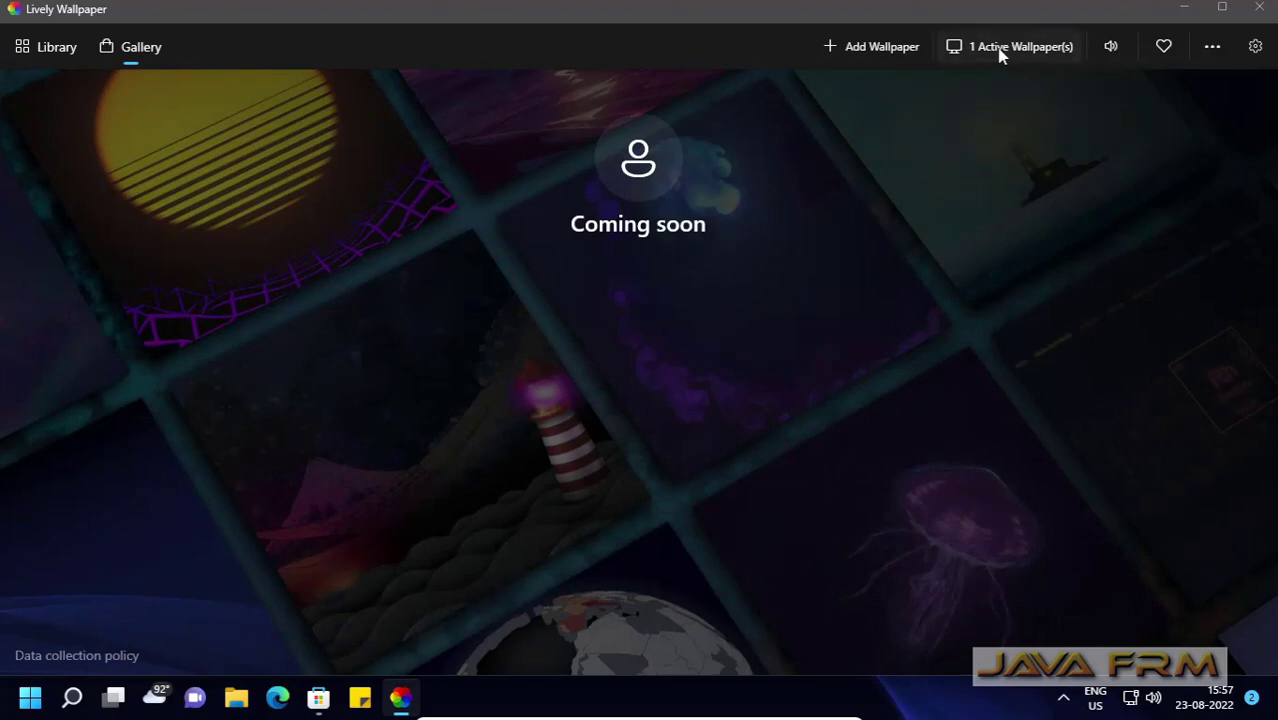
# Close the Lively Wallpaper window to the system tray and acknowledge the notice
pyautogui.click(1256, 48)
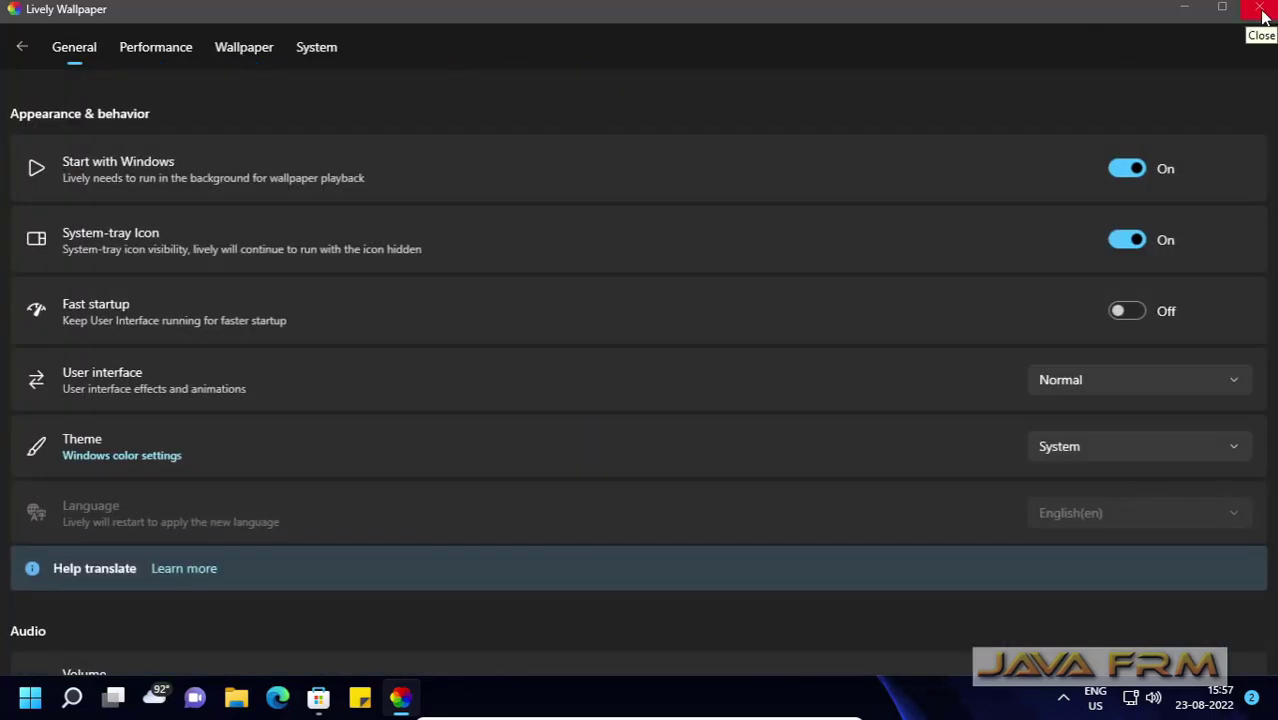
pyautogui.click(1260, 12)
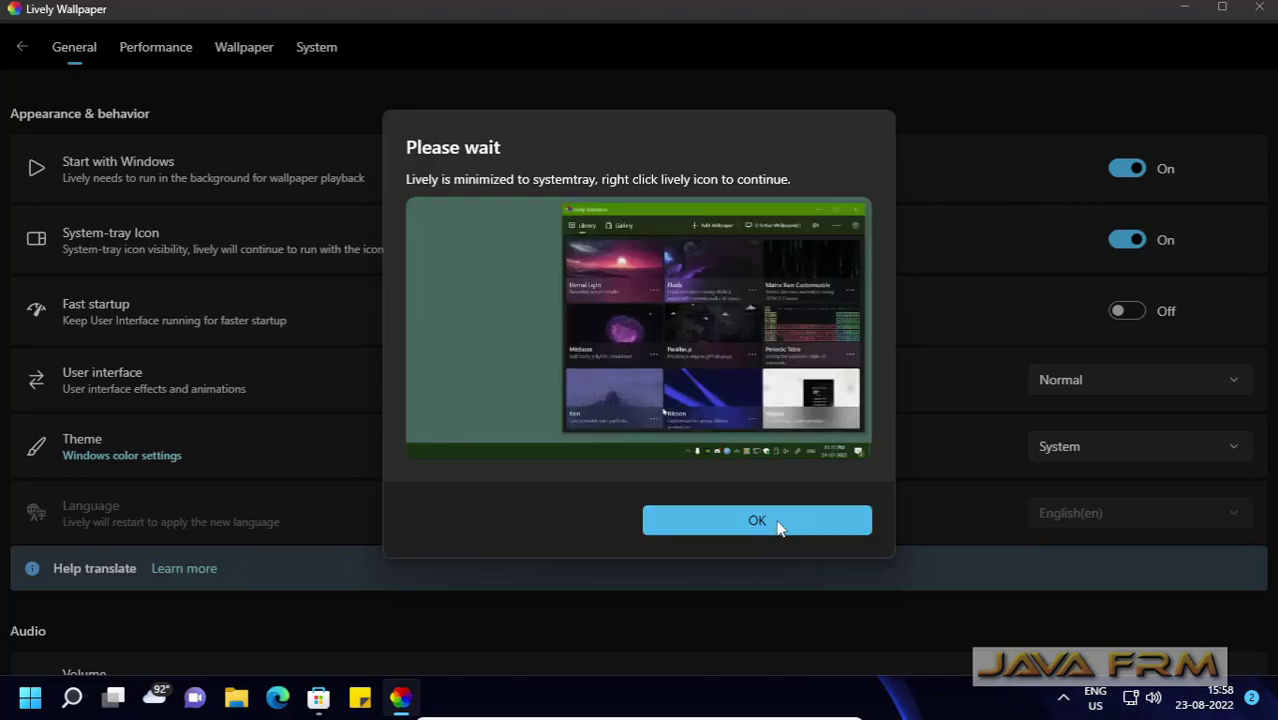
pyautogui.click(757, 521)
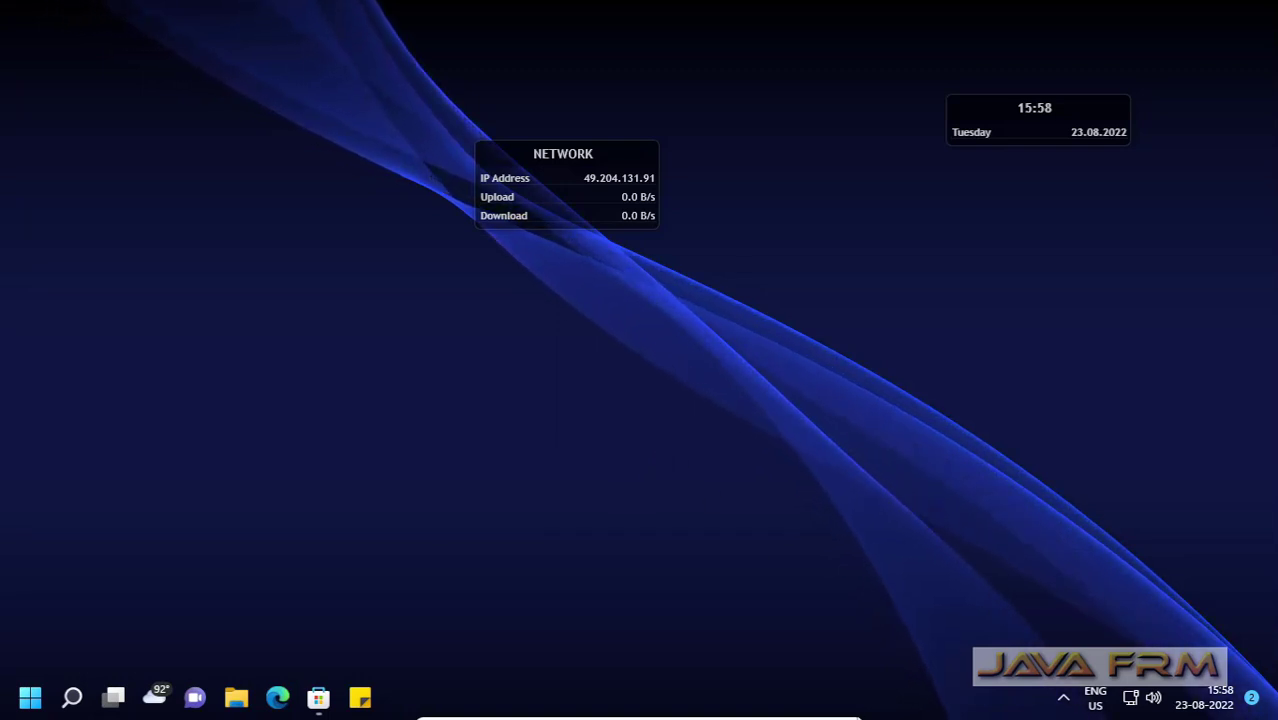
# Take the Windows11-Pro virtual machine out of full-screen mode into a window on the host desktop
pyautogui.moveTo(638, 717)
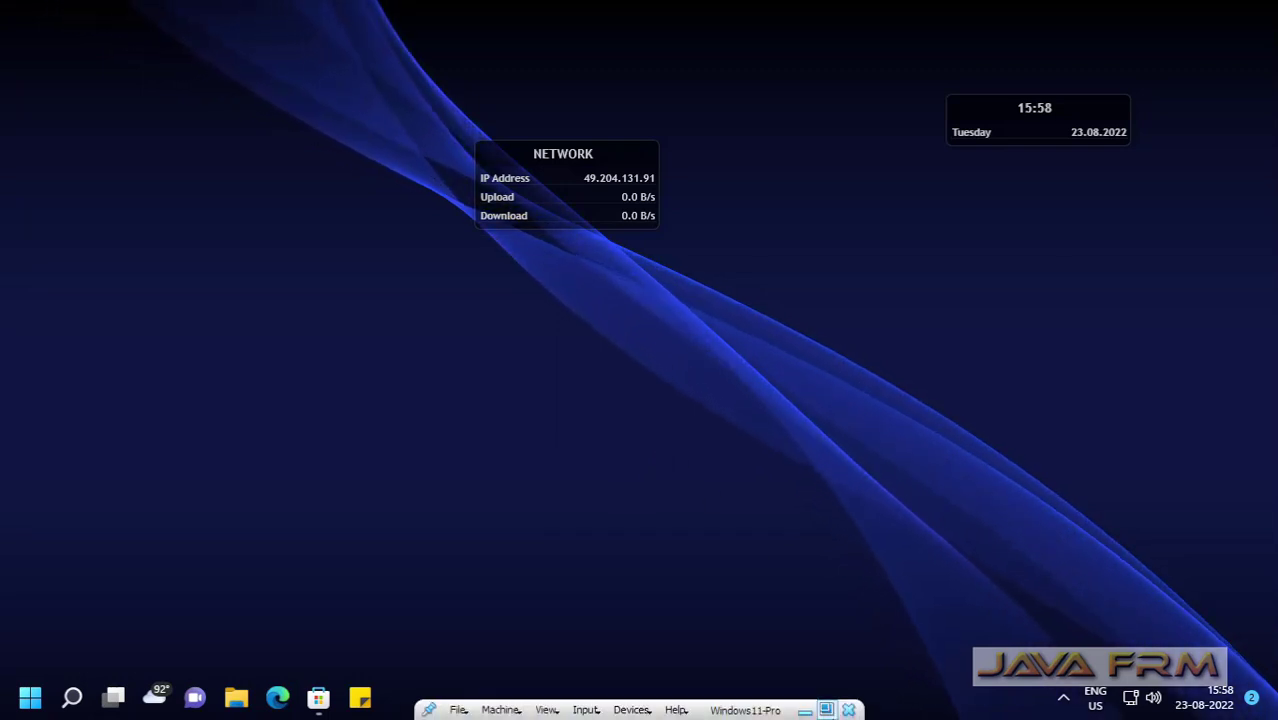
pyautogui.click(828, 712)
pyautogui.click(656, 700)
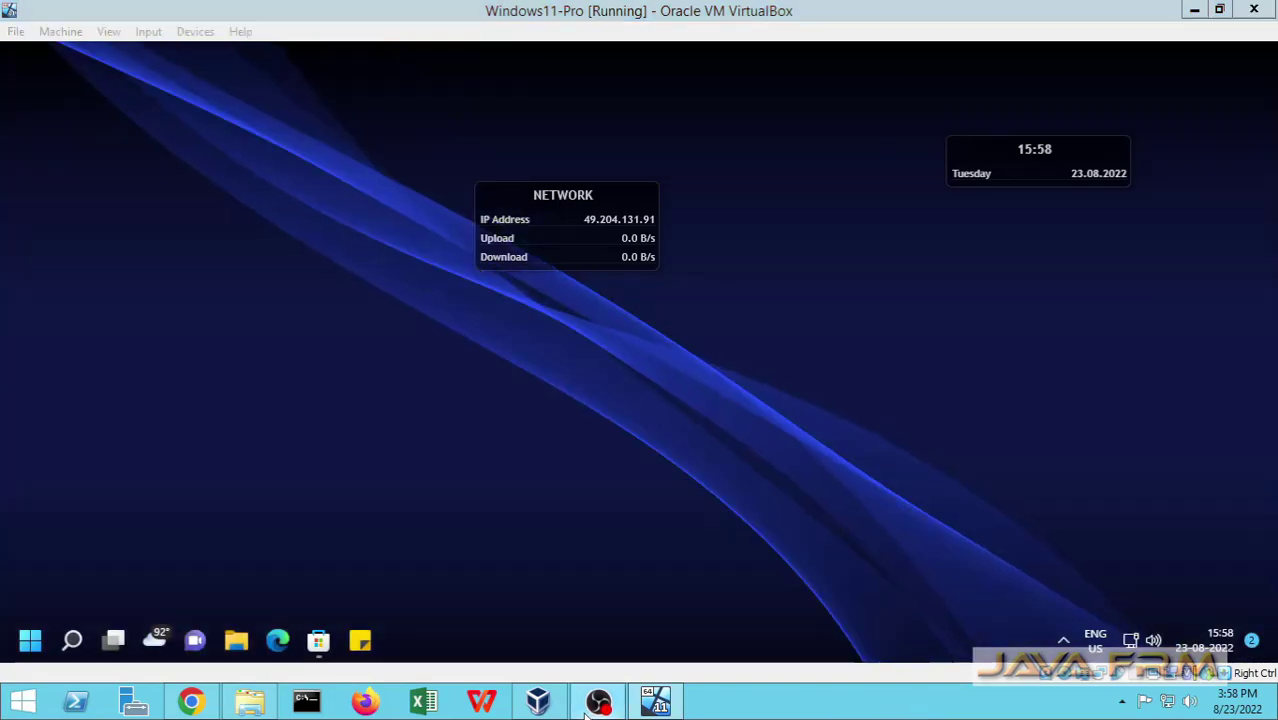